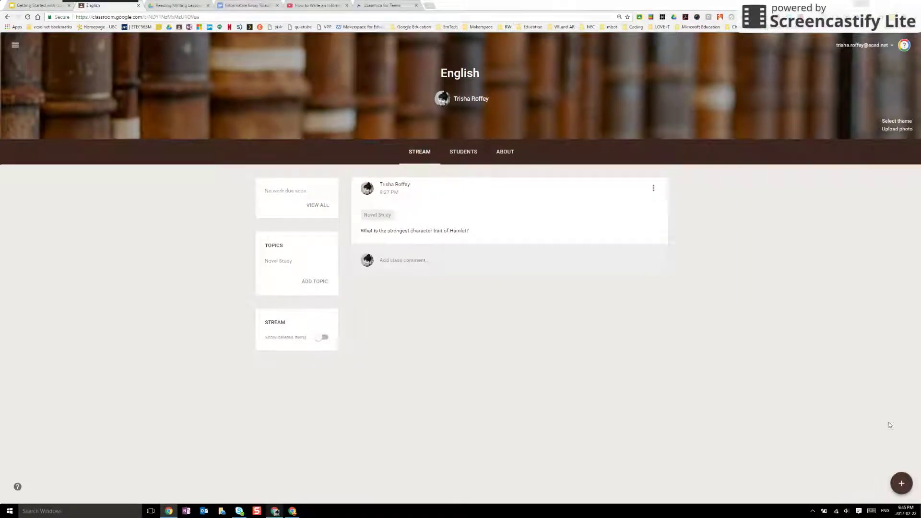
Bring up the + create button at the bottom right of the English class stream.
mouse_move(902, 483)
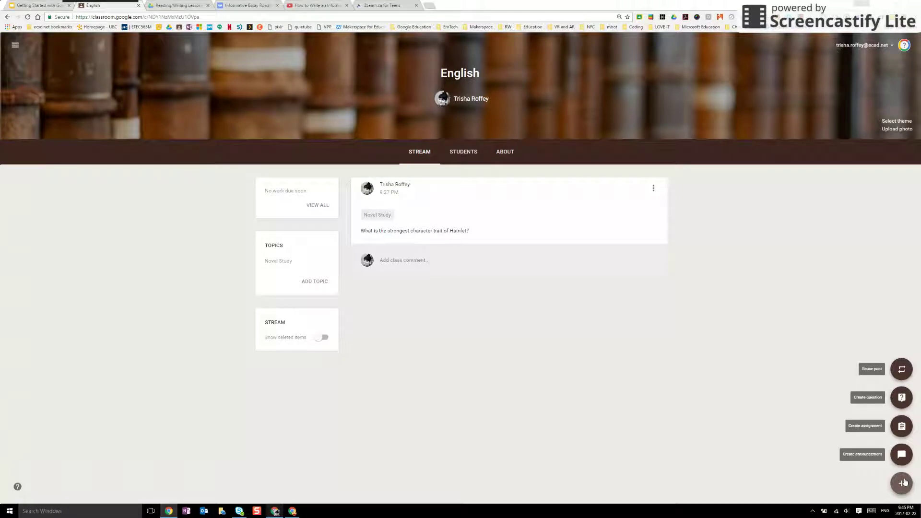
Create an assignment titled 'Informative Essay' with instructions to watch the video, practice the game and complete the hyperdoc.
click(902, 427)
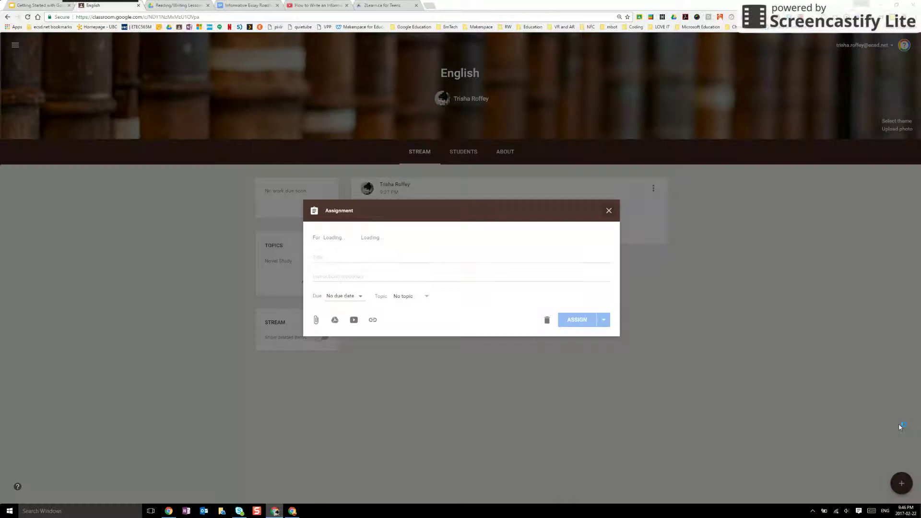
click(329, 257)
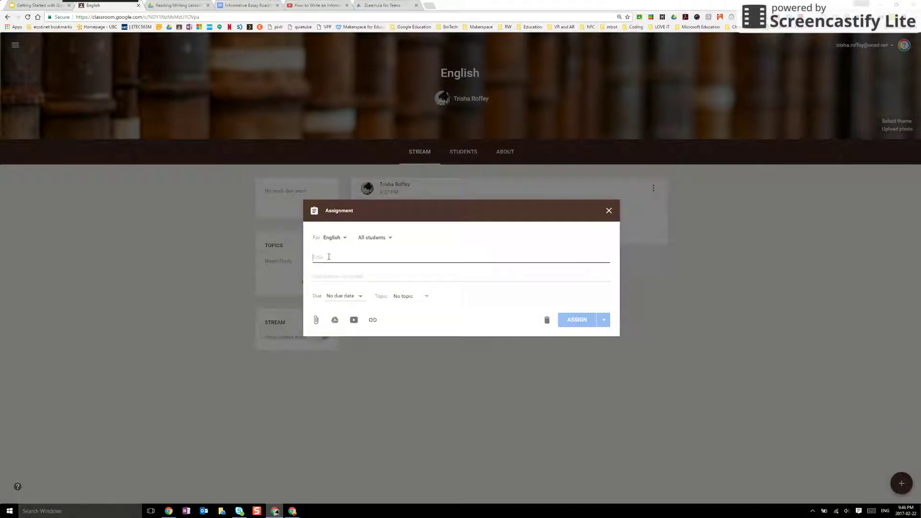
text(Informative Essay)
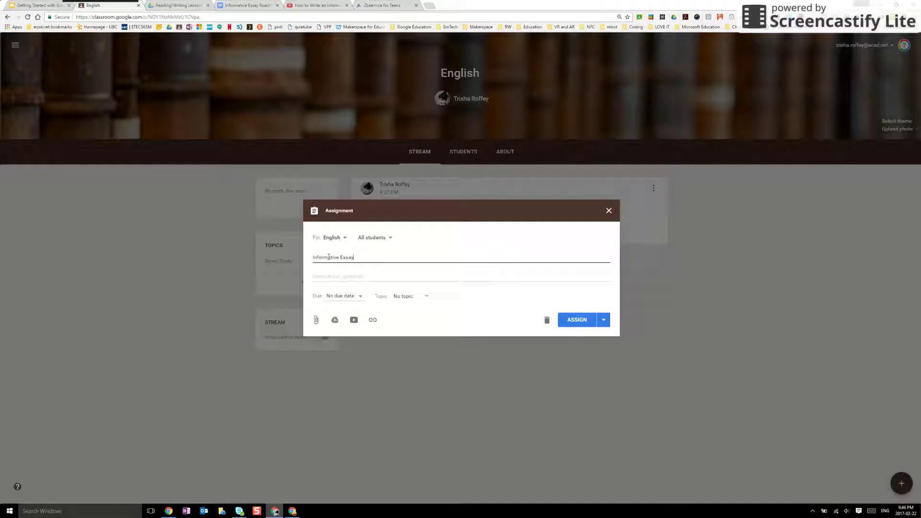
key(Tab)
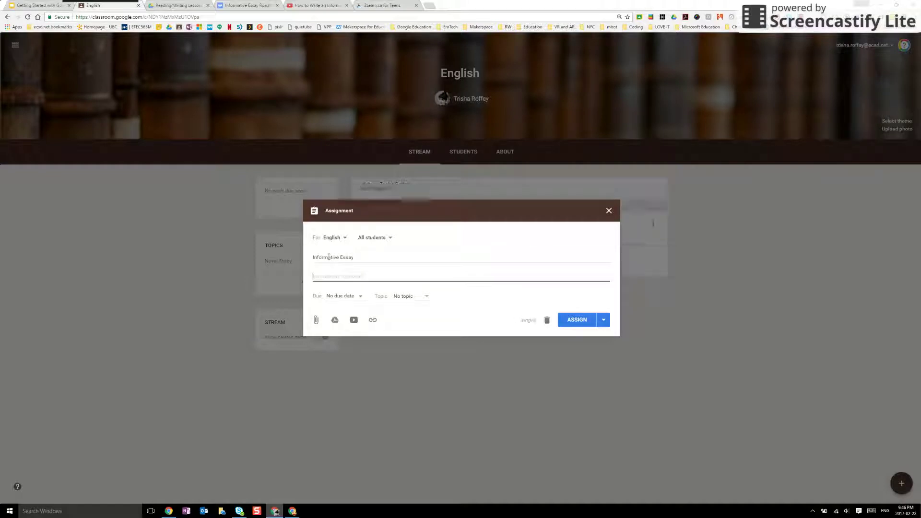
text(Please watch the video, pr)
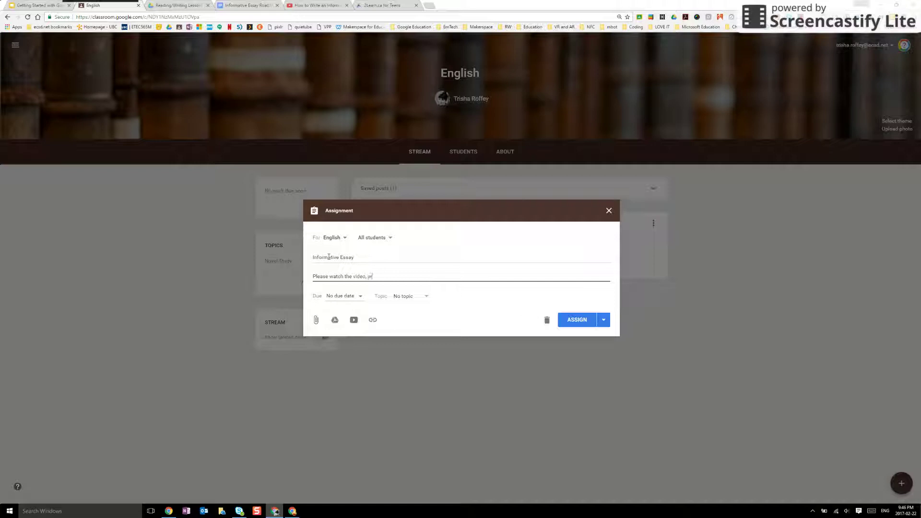
text(eactice the game and complete the hyperdoc)
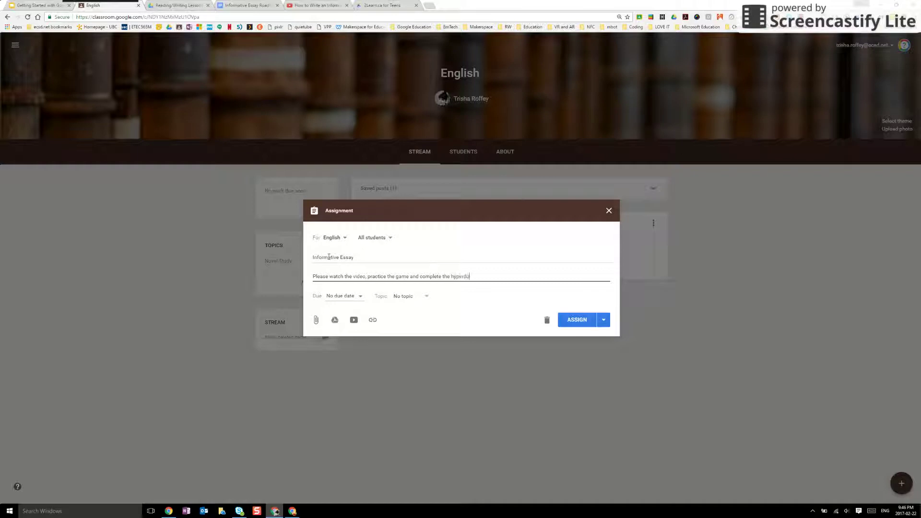
Set the assignment's due date to February 28.
click(359, 297)
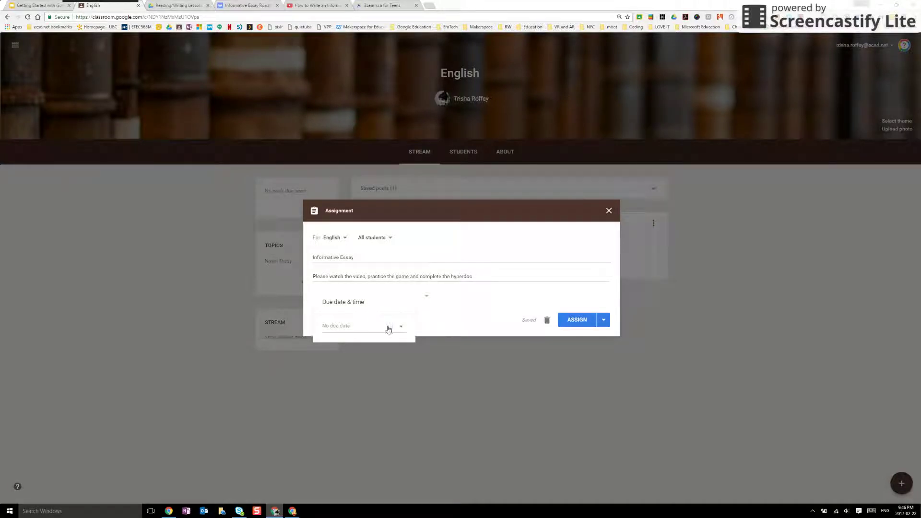
click(401, 326)
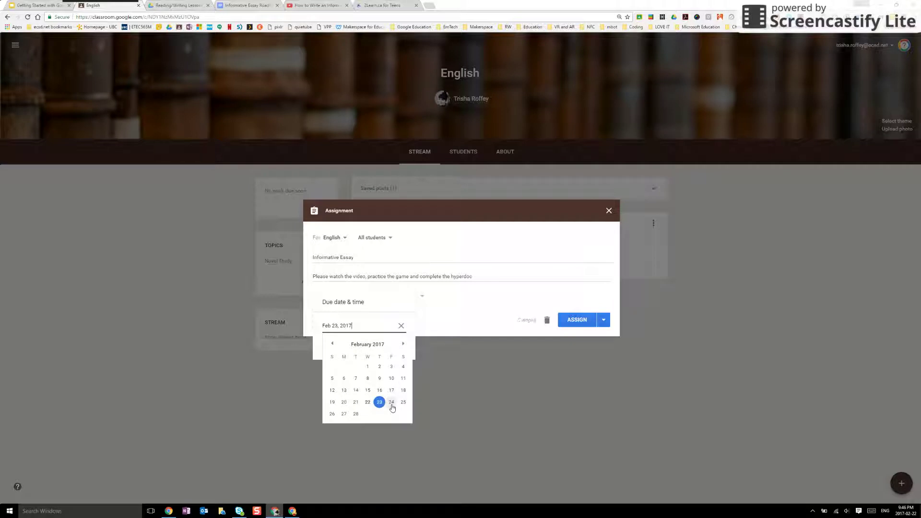
click(355, 414)
click(461, 315)
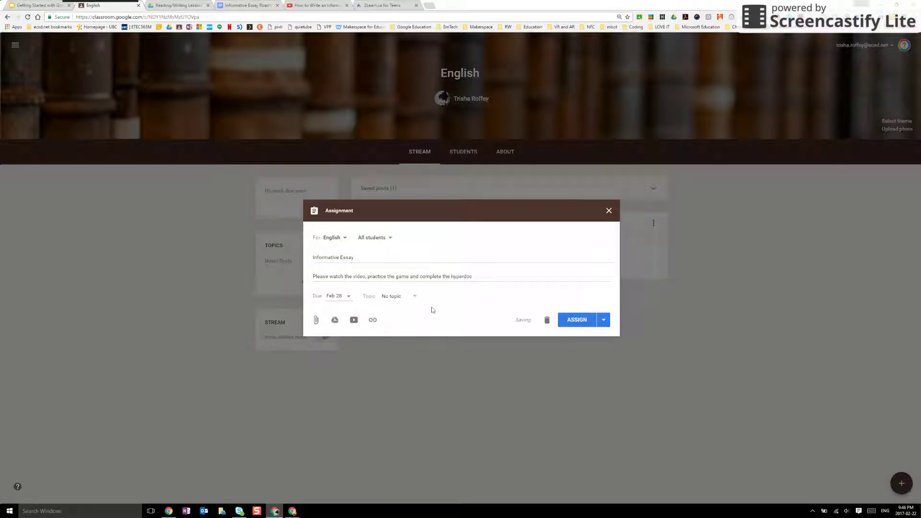
Create a new topic named 'Essay Writing' for the assignment.
click(414, 297)
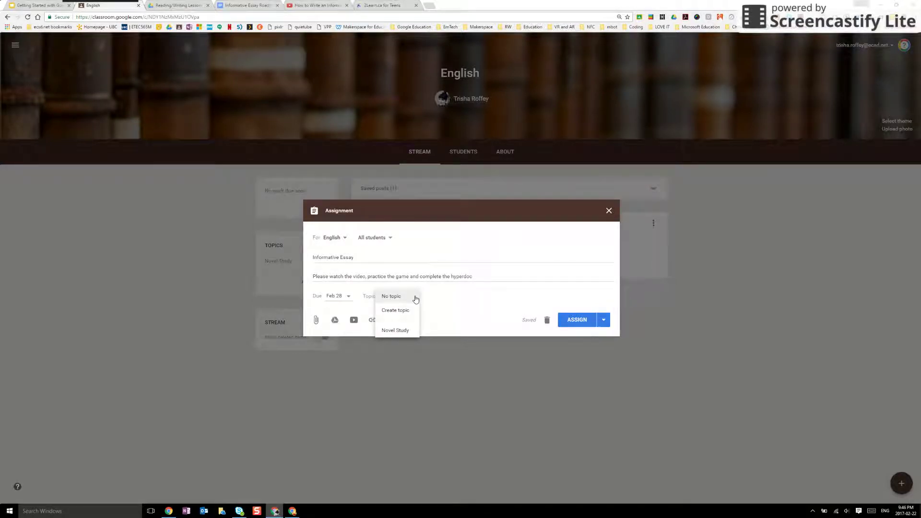
click(405, 311)
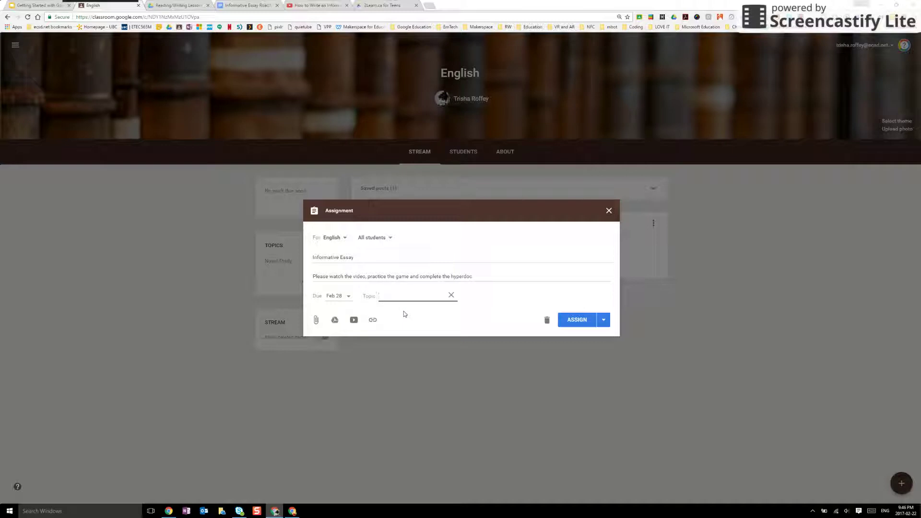
text(Essay Writing)
Confirm the Essay Writing topic and attach the Informative Essay RoadMap document from Google Drive.
click(415, 314)
click(316, 321)
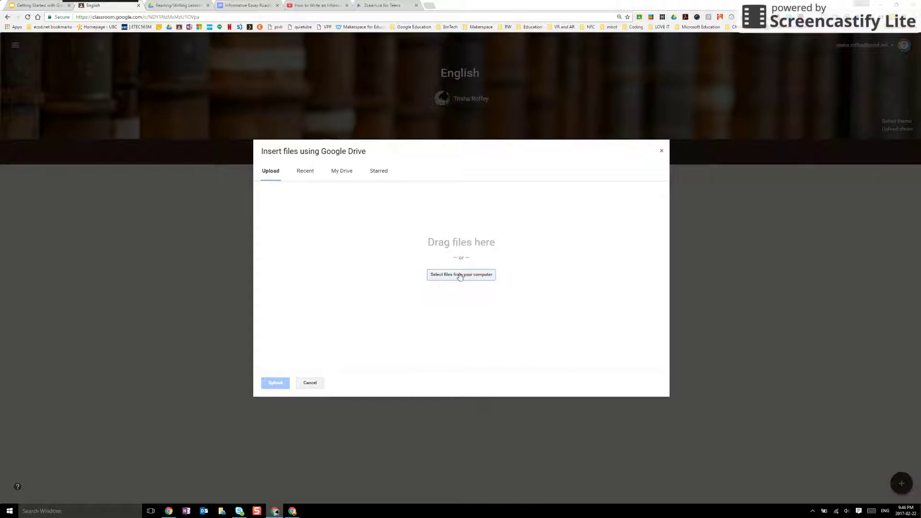
click(311, 383)
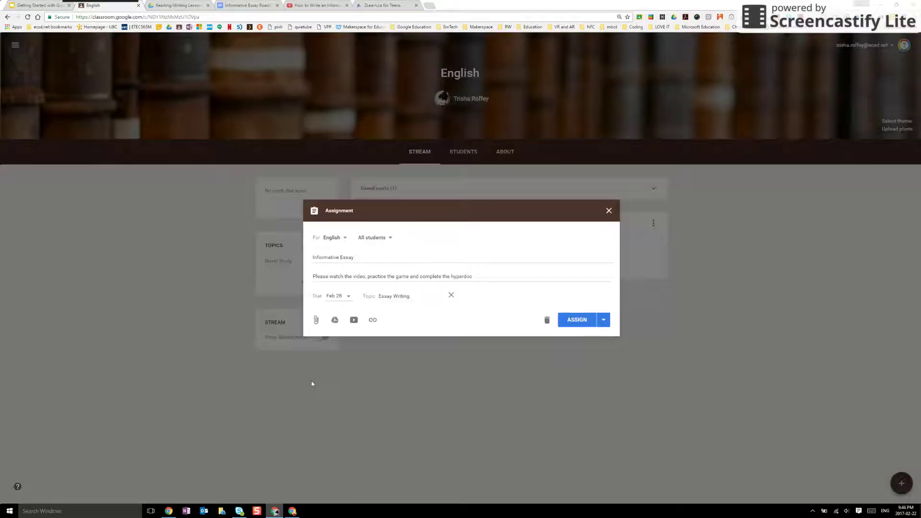
click(335, 320)
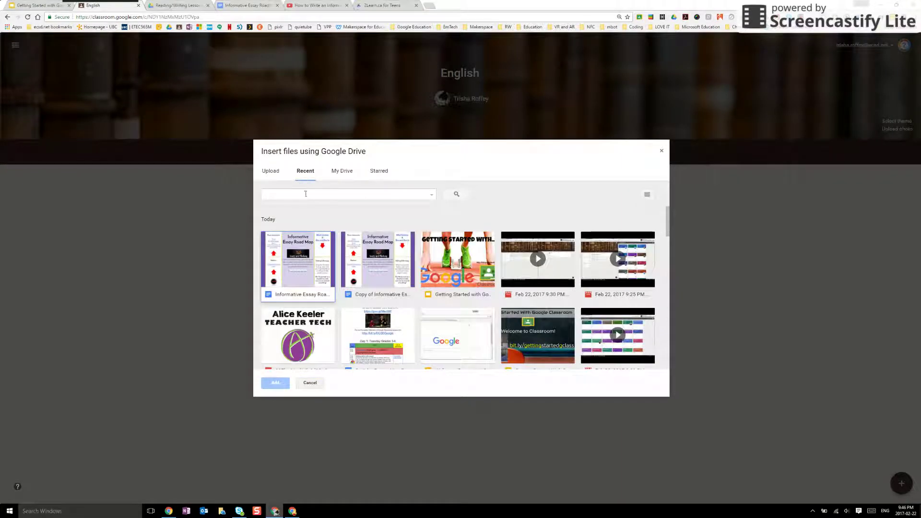
click(302, 267)
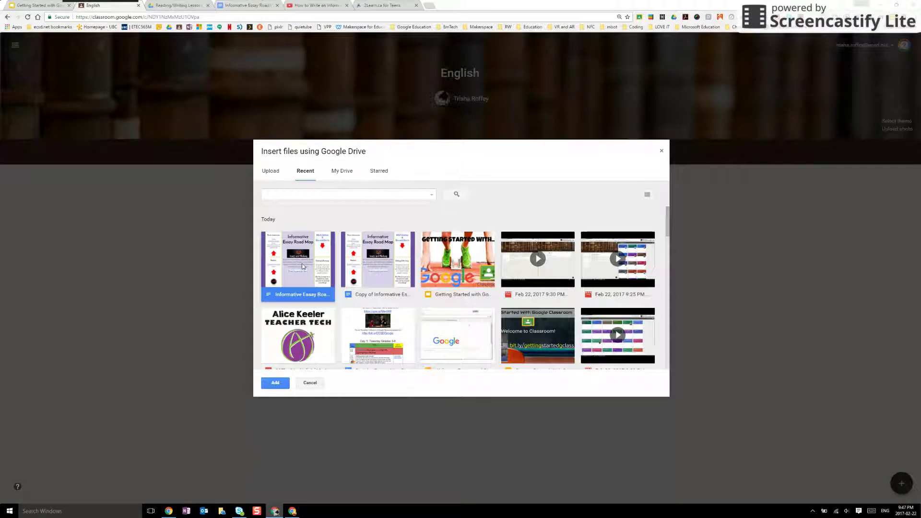
click(275, 382)
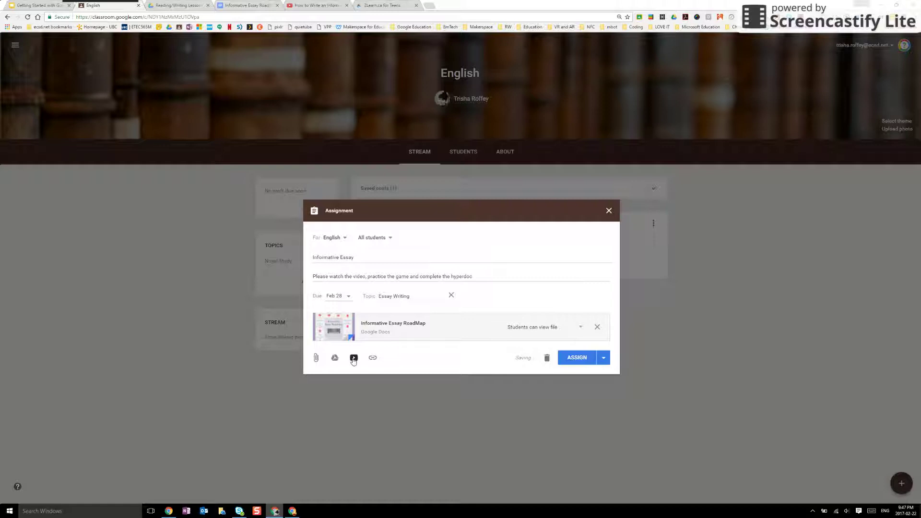
Attach the 'How to Write an Informative Essay' YouTube video by pasting its URL.
click(354, 358)
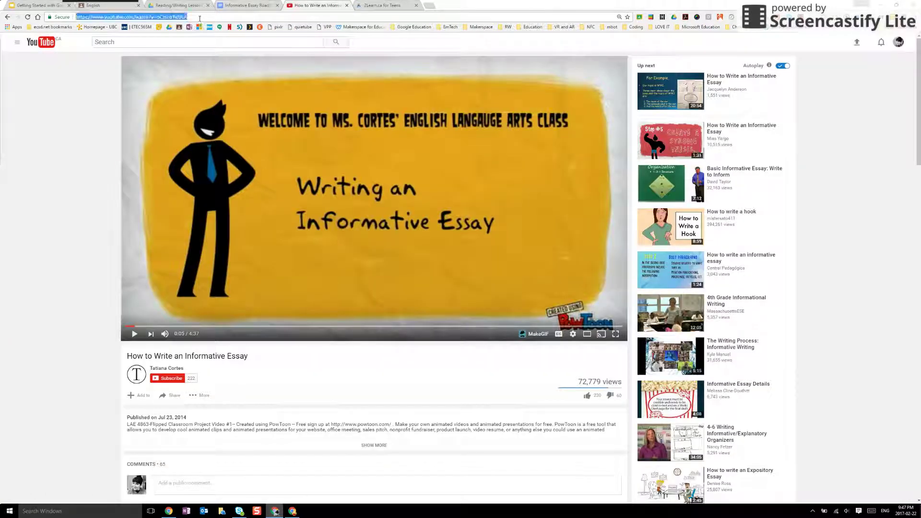
click(119, 6)
text(https://www.youtube.com/watch?v=oCmzoYxl9LA)
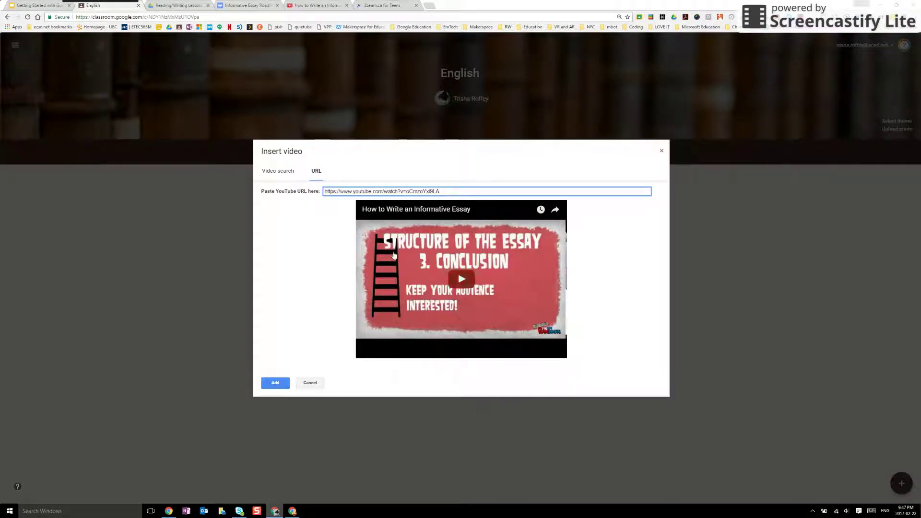
click(276, 383)
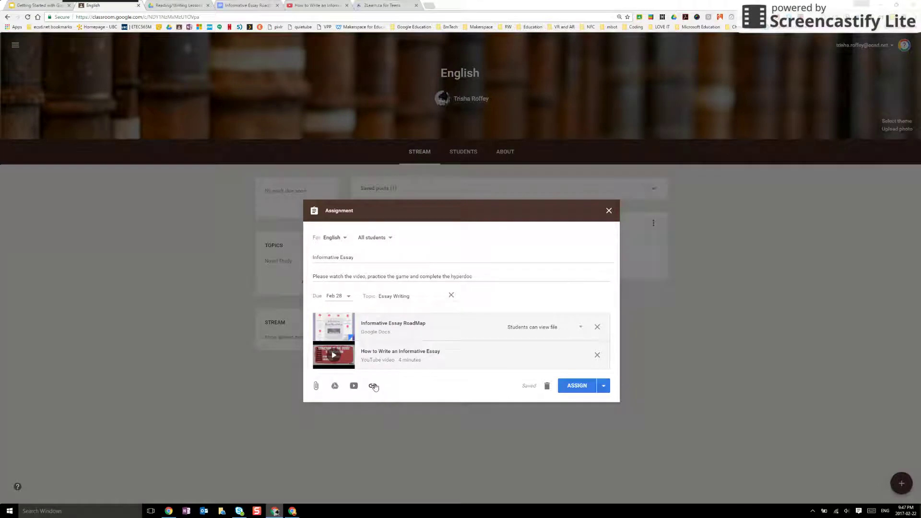
Add the copied ReadWriteThink Essay Map URL as a link and show the posting options.
click(379, 5)
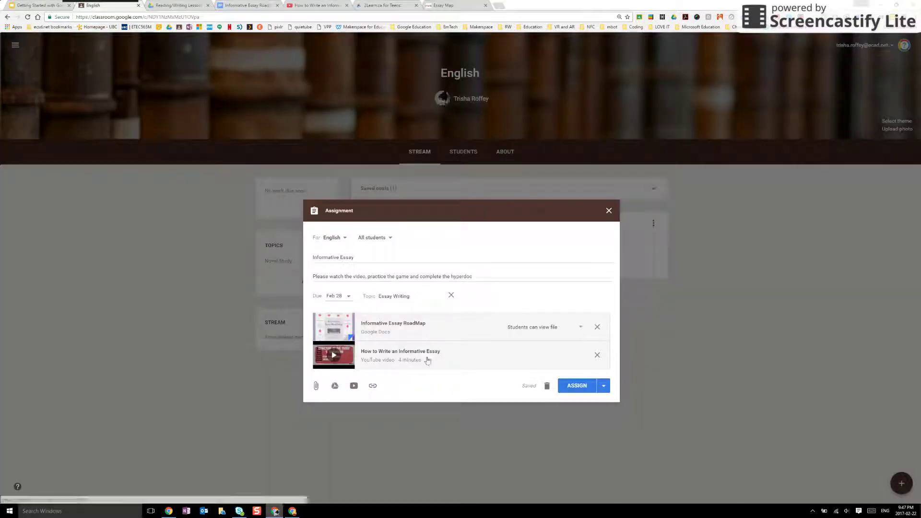
click(373, 387)
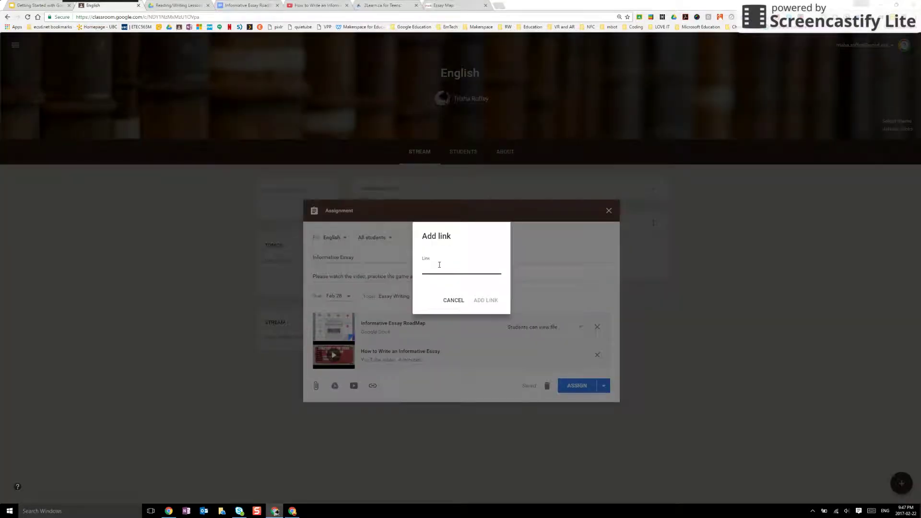
text(http://www.readwritethink.org/files/resources/interactives/essaymap/)
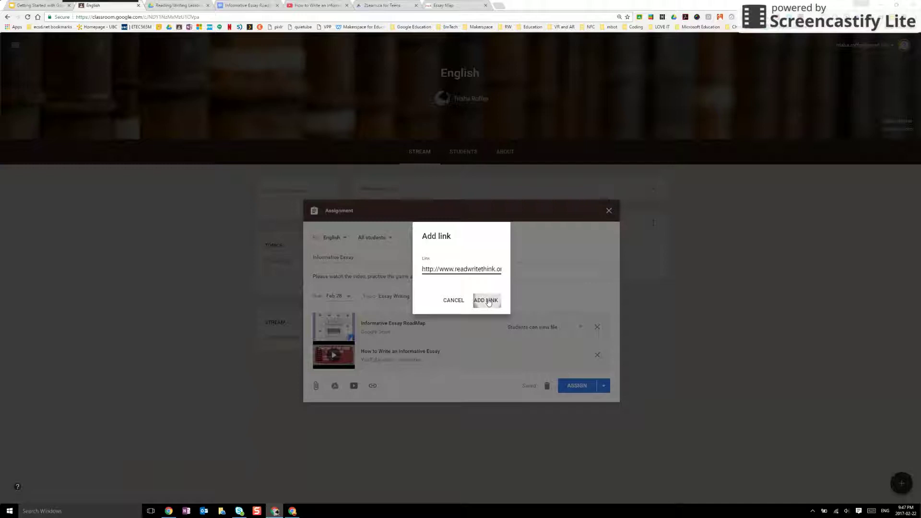
click(486, 301)
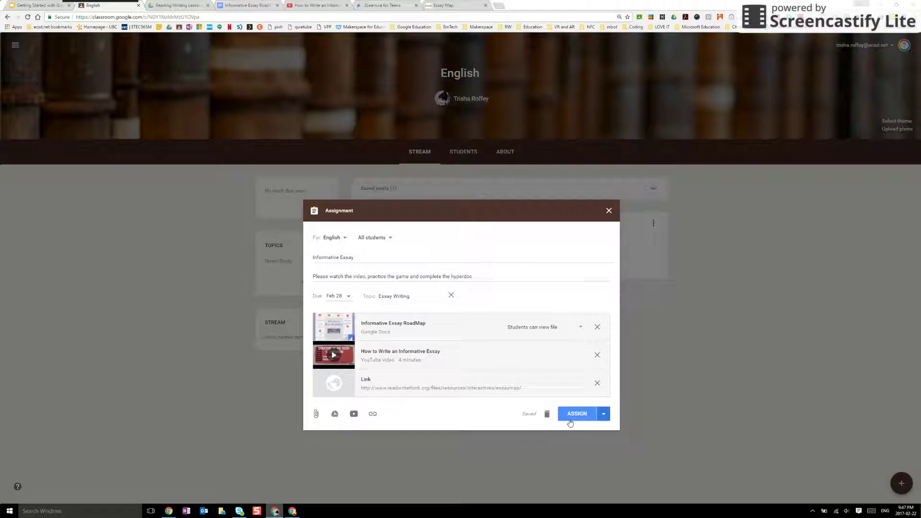
click(602, 414)
Back out of scheduling and assign the Informative Essay to the English class immediately.
click(585, 432)
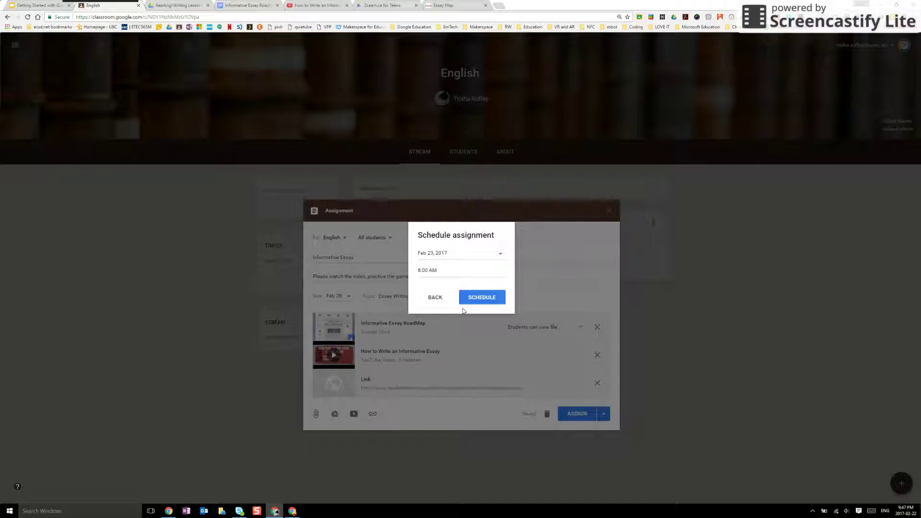
click(436, 299)
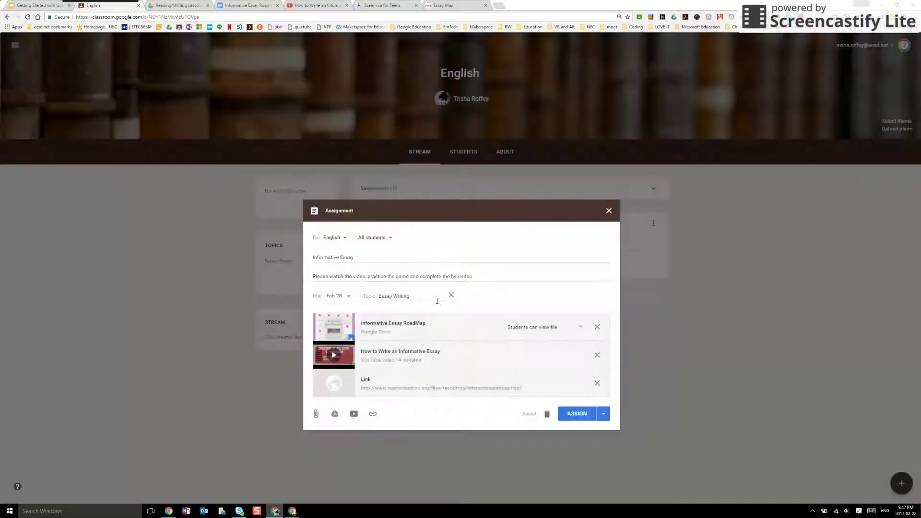
click(603, 414)
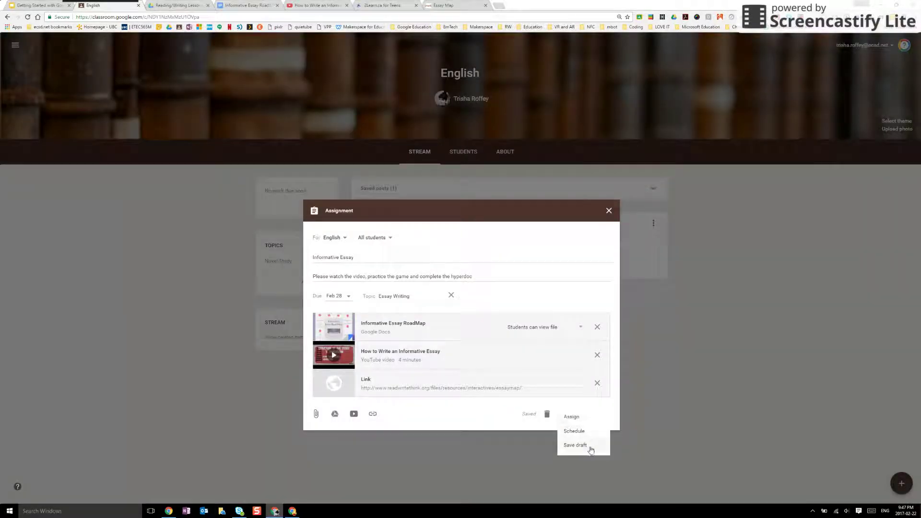
click(572, 417)
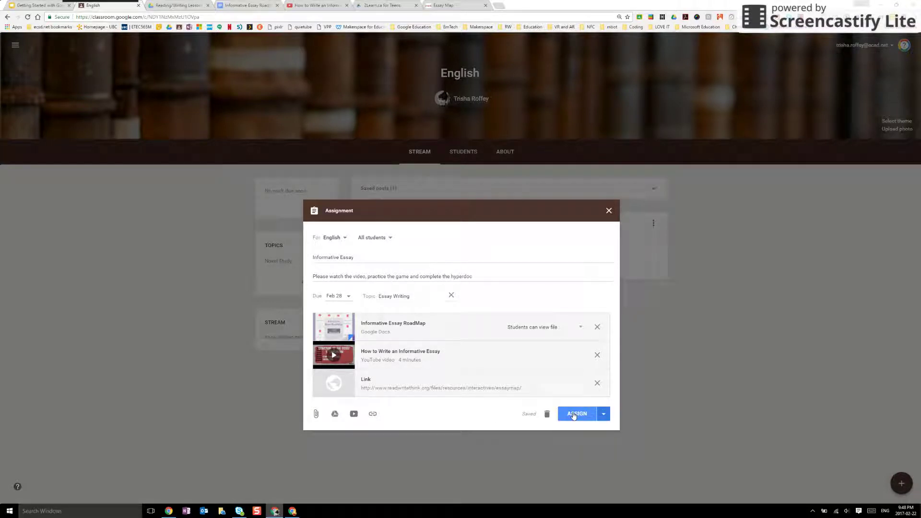
click(574, 416)
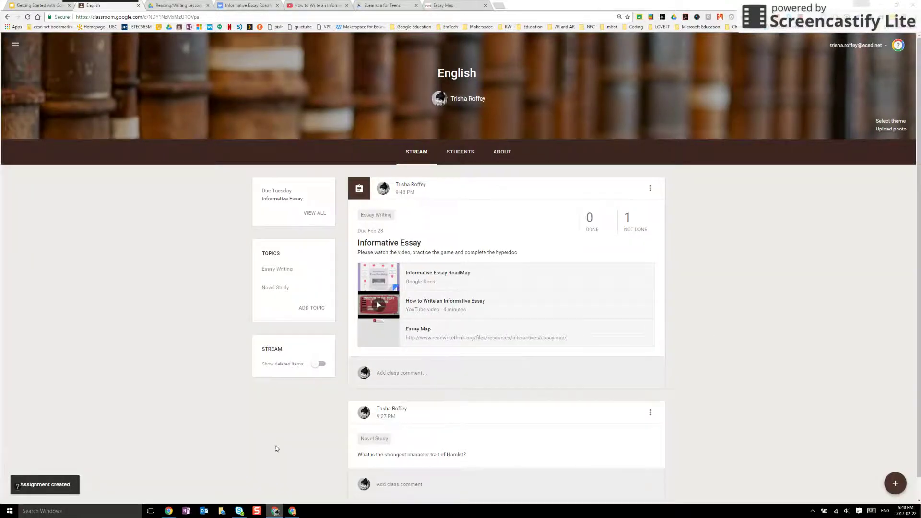
Snap the teacher window left, the student window right, and show the new Informative Essay post.
mouse_move(293, 511)
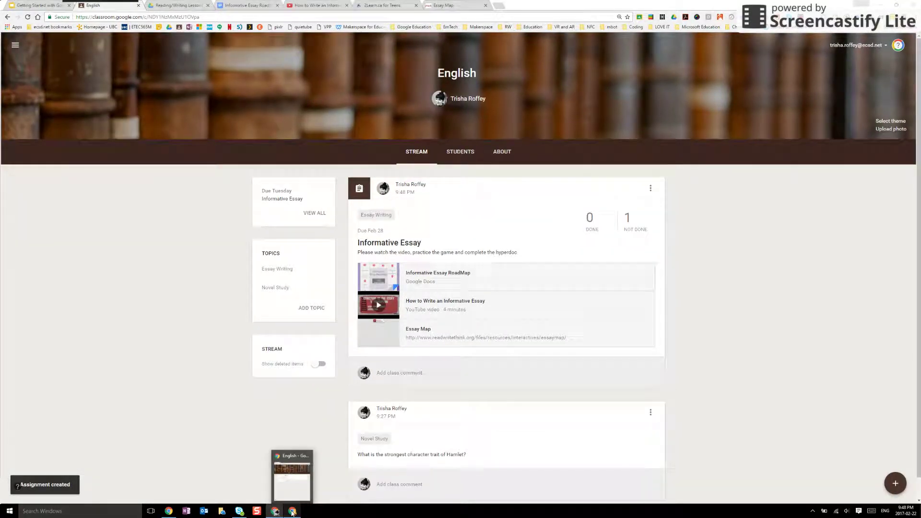
key(super+Left)
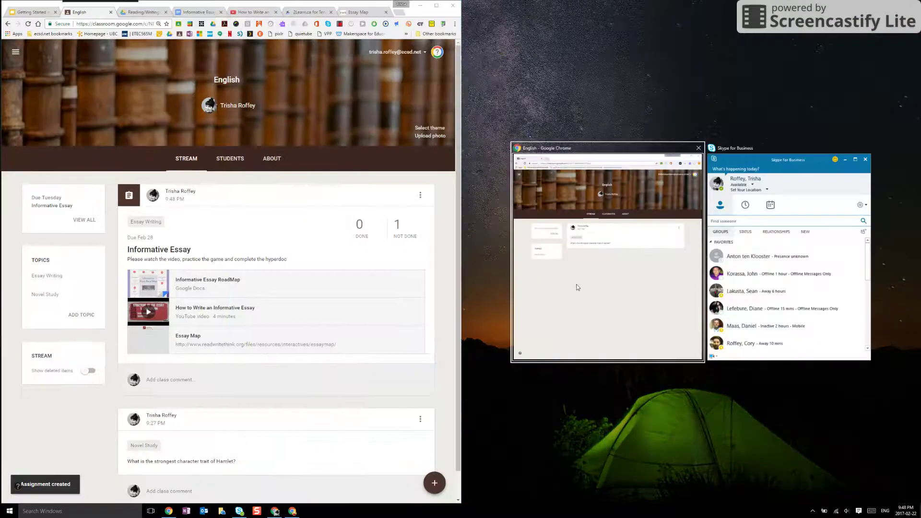
click(578, 287)
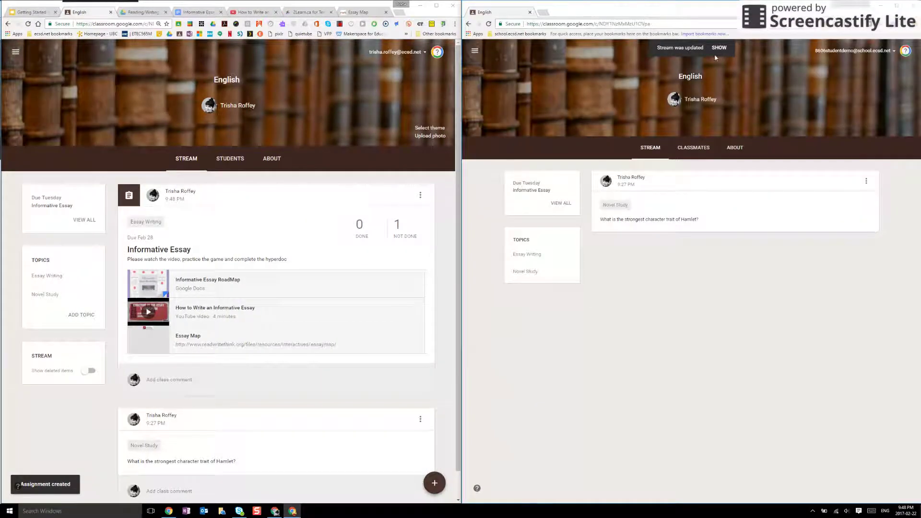
click(718, 48)
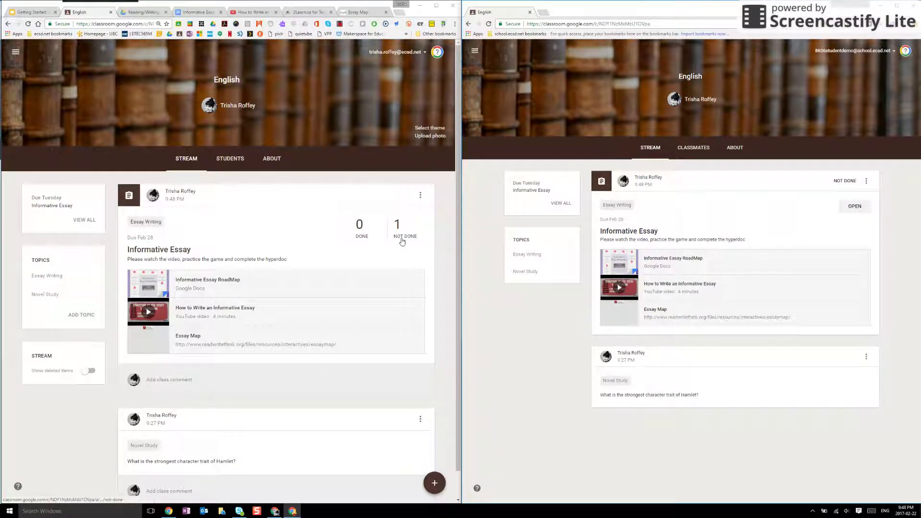
As the student, open Informative Essay and create a new Google Doc as the work.
click(860, 208)
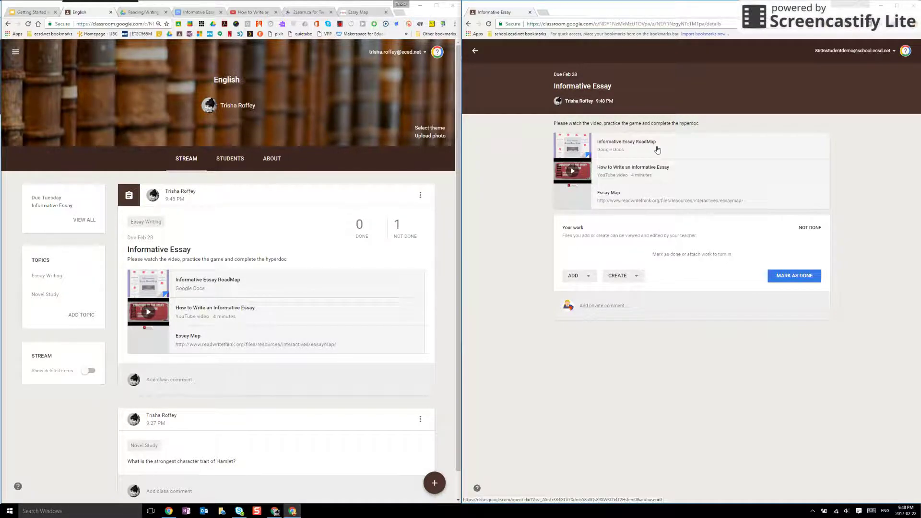
click(637, 277)
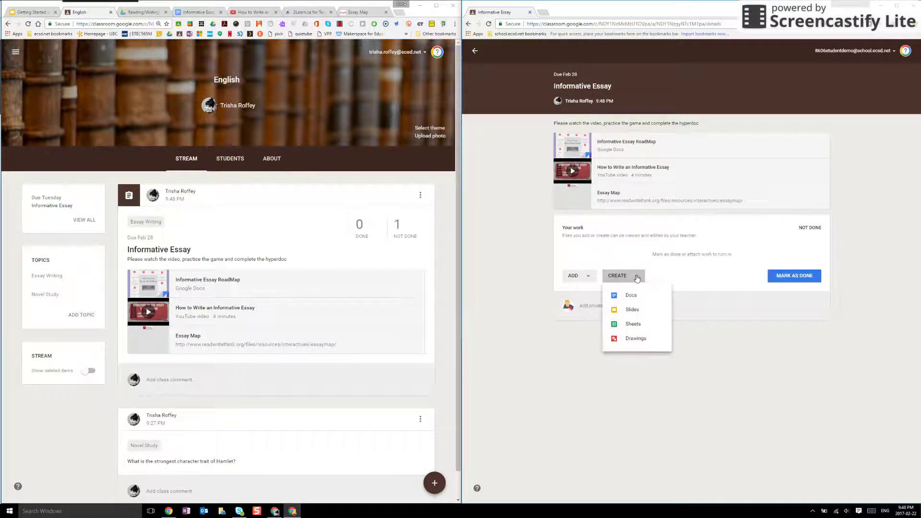
click(587, 284)
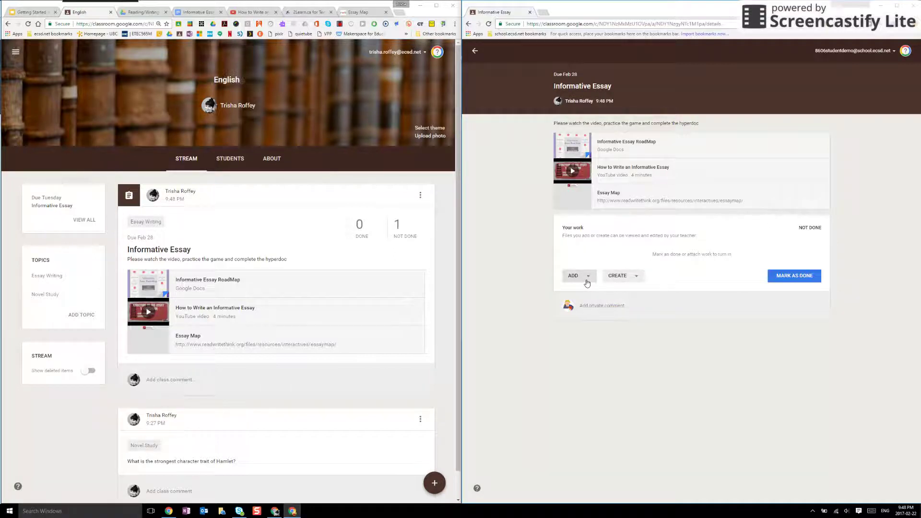
click(587, 283)
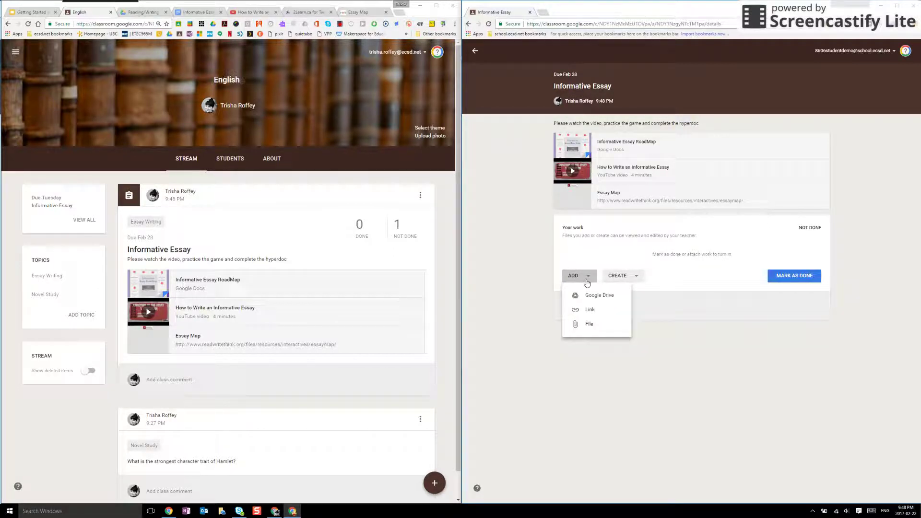
click(538, 242)
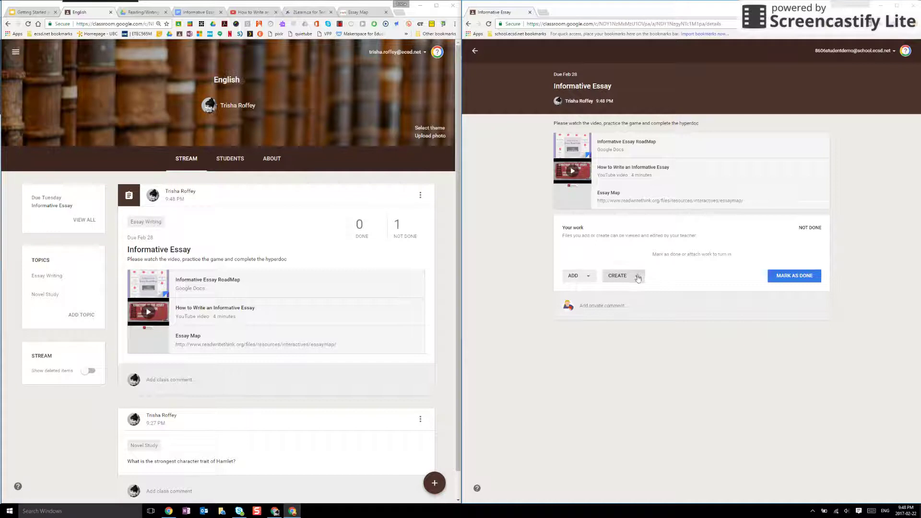
click(618, 277)
click(632, 296)
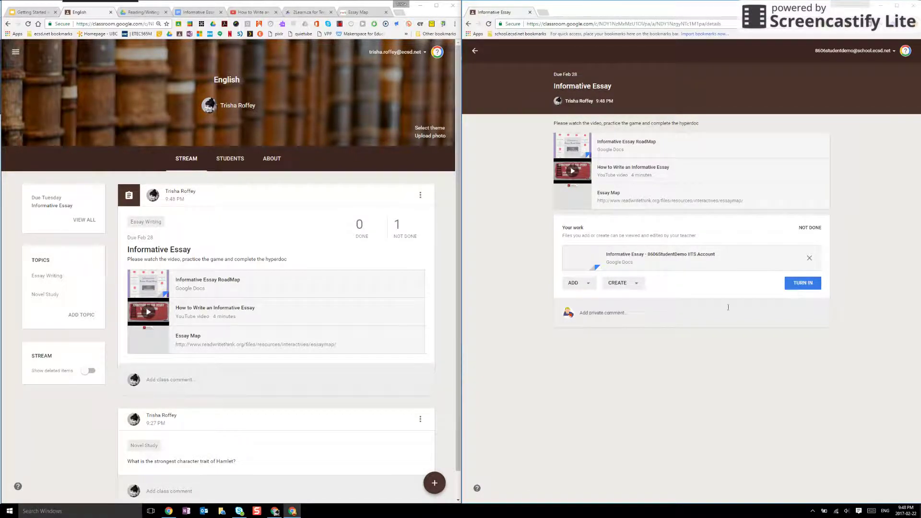
Turn in the student's essay, then open Invite Teachers from the maximized teacher's About page.
click(801, 286)
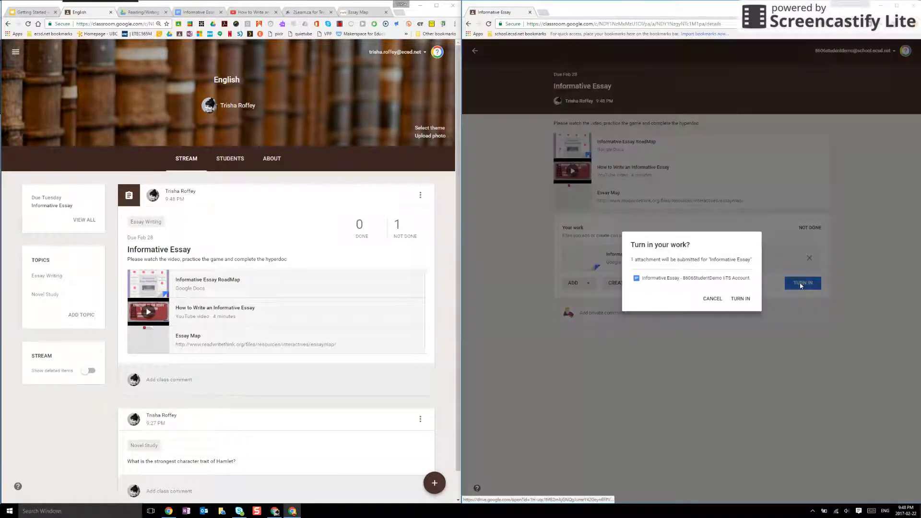
click(740, 298)
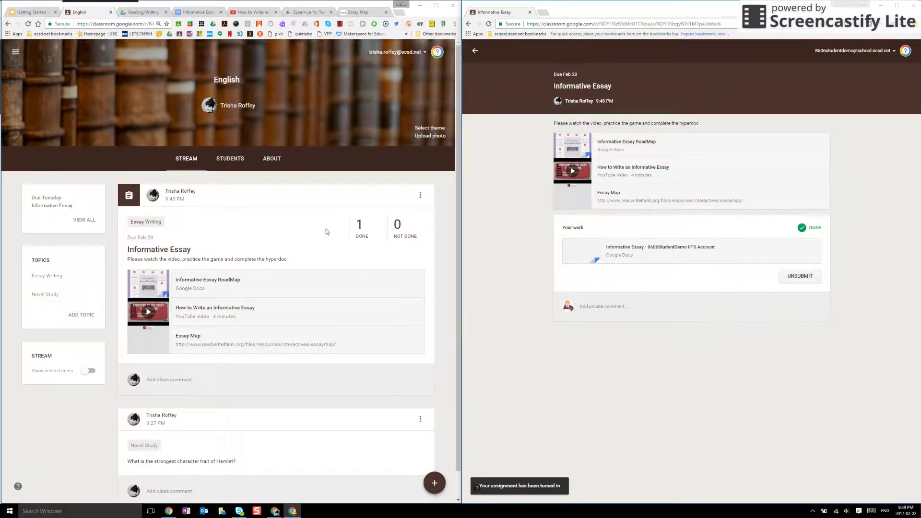
click(277, 159)
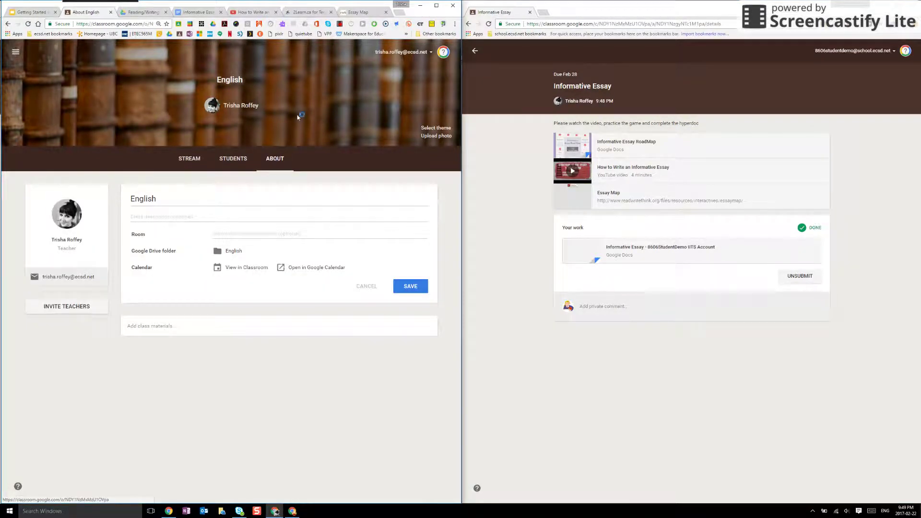
click(436, 6)
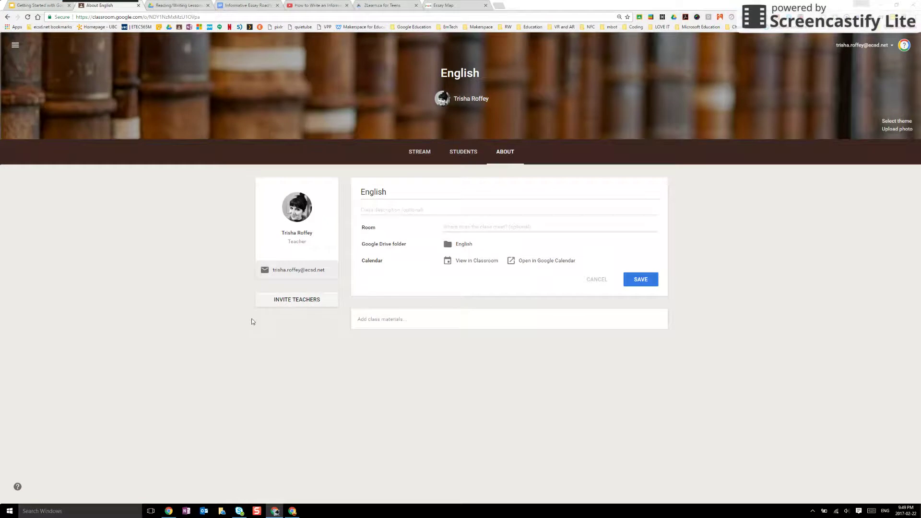
click(288, 299)
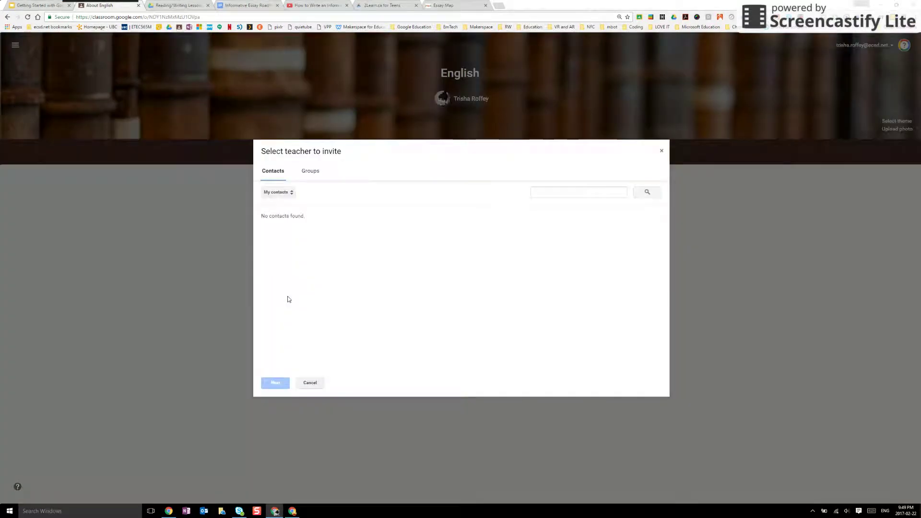
Search contacts by the colleague's e-mail address and select the first matching teacher to invite as co-teacher.
click(537, 192)
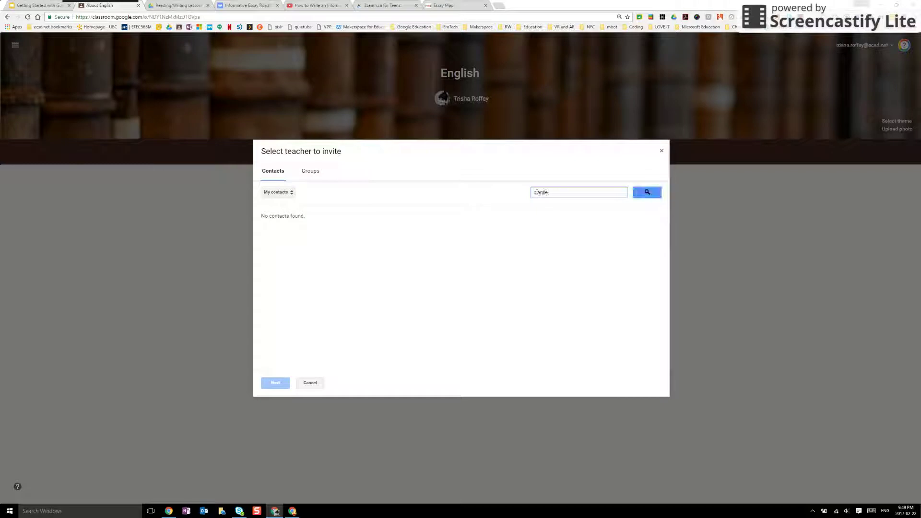
click(648, 191)
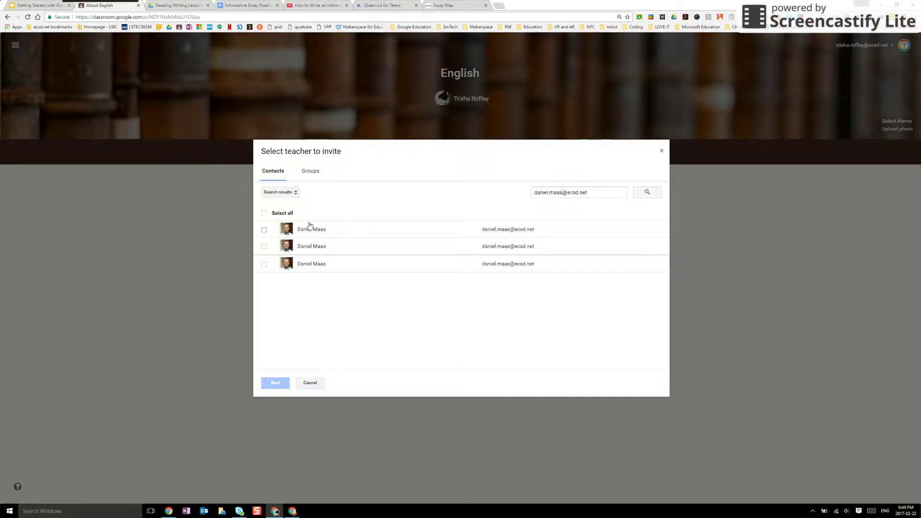
click(265, 230)
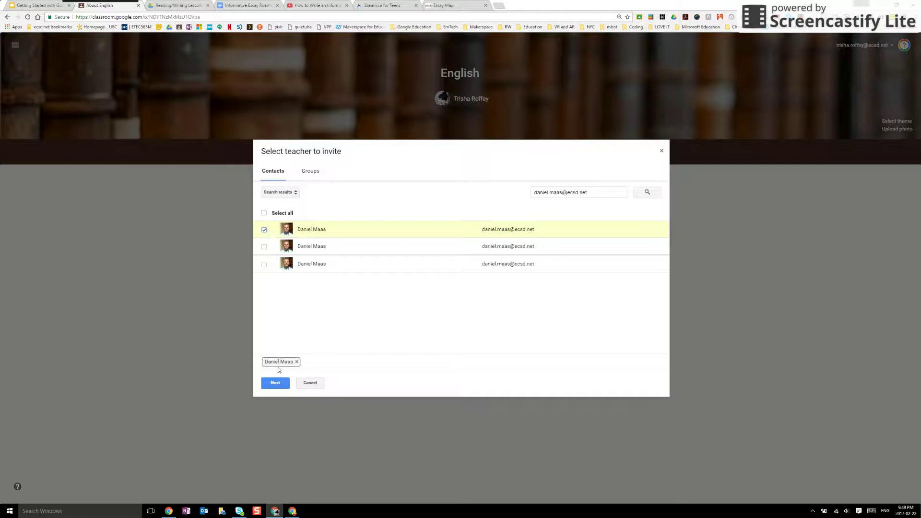
click(273, 385)
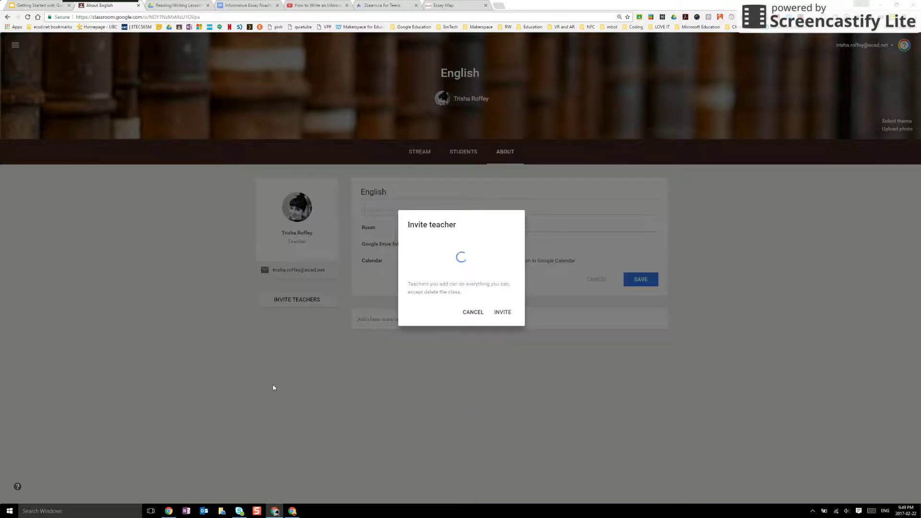